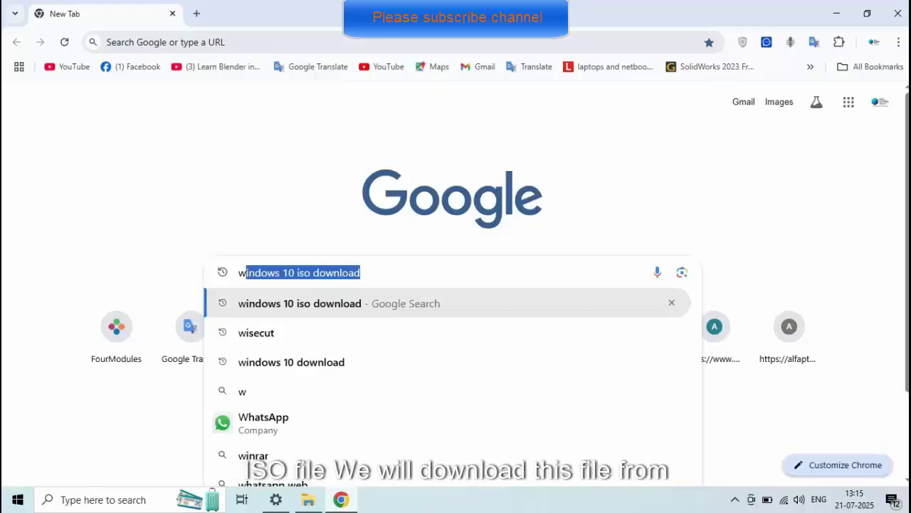
# Search Google for "windows 10 iso download" and open Microsoft's Windows 10 software download page
pyautogui.press('Right')
pyautogui.press('Return')
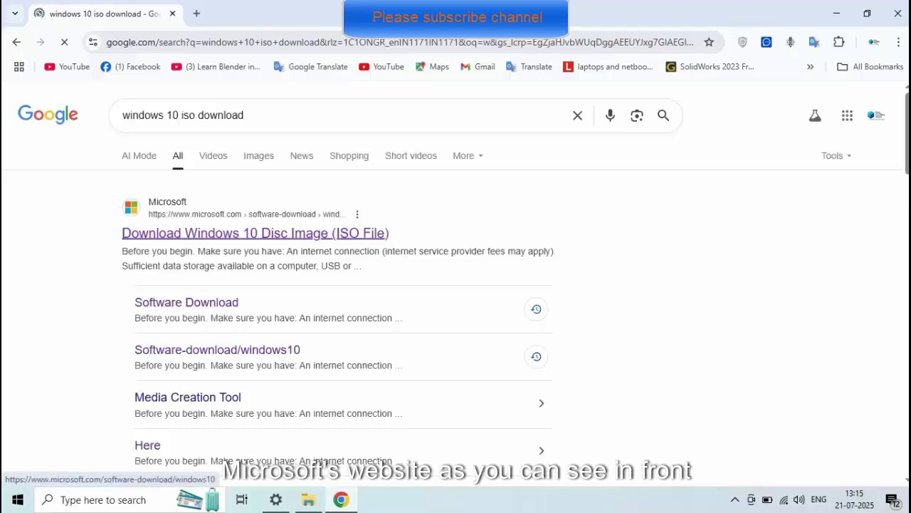
pyautogui.click(180, 217)
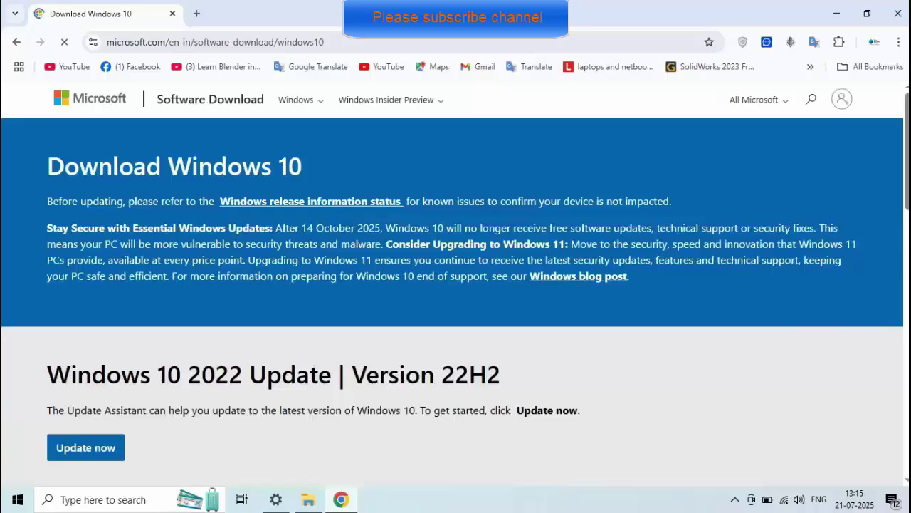
# Download the media creation tool offered under "Create Windows 10 installation media"
pyautogui.scroll(-2, 455, 285)
pyautogui.scroll(2, 456, 285)
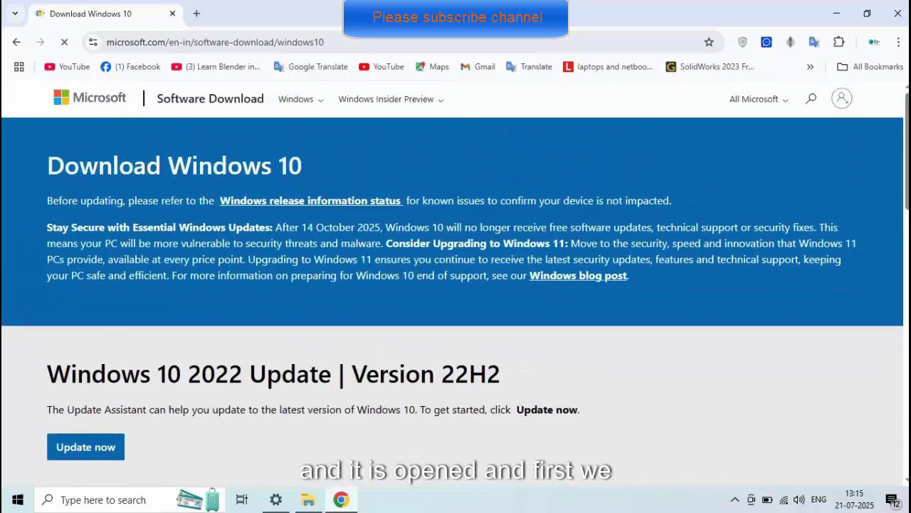
pyautogui.scroll(-4, 456, 284)
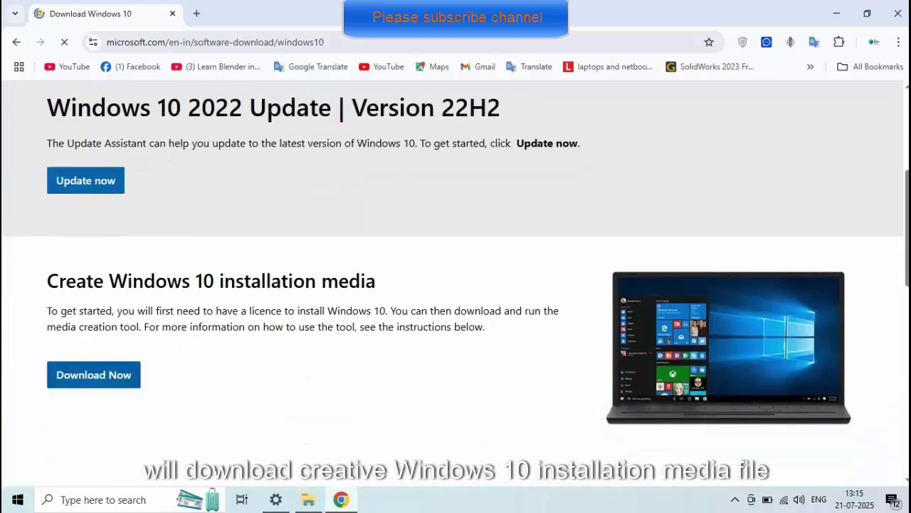
pyautogui.click(93, 375)
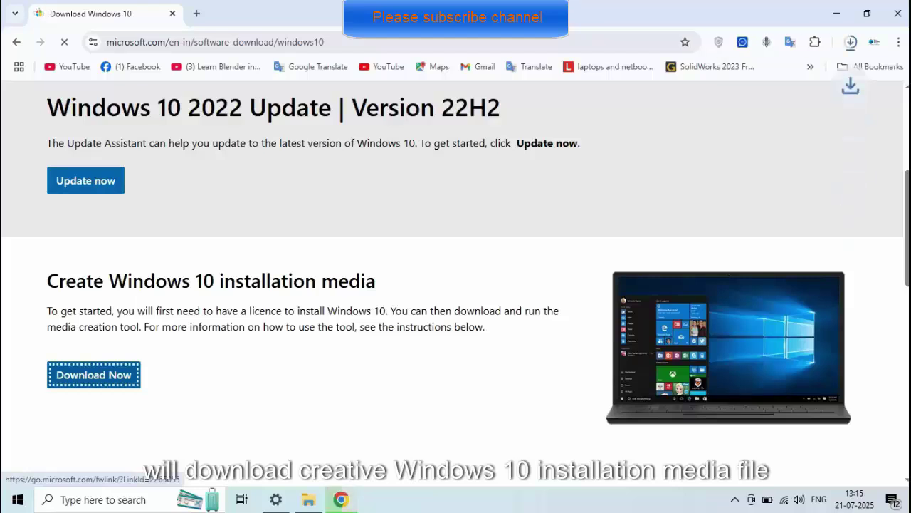
pyautogui.scroll(-2, 456, 285)
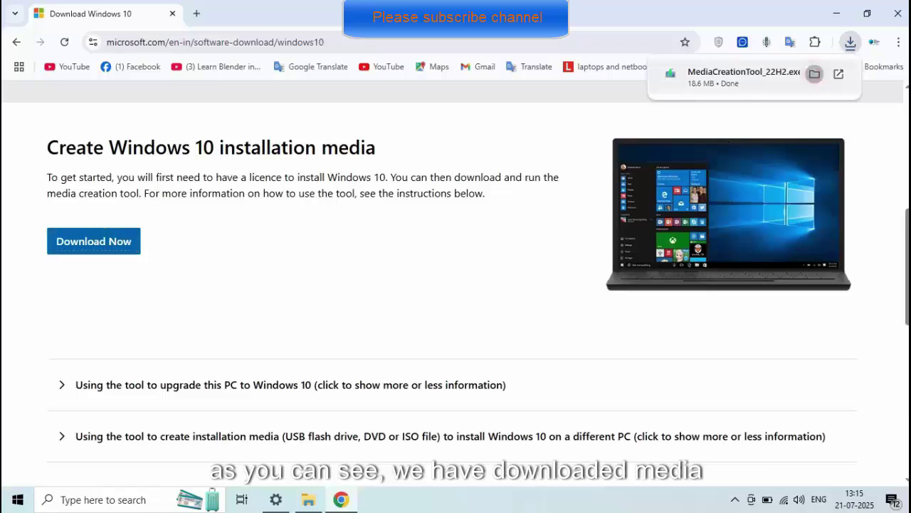
# Move the downloaded MediaCreationTool_22H2 from the Downloads folder into the "A window" folder on Local Disk (C:) in File Explorer
pyautogui.click(815, 73)
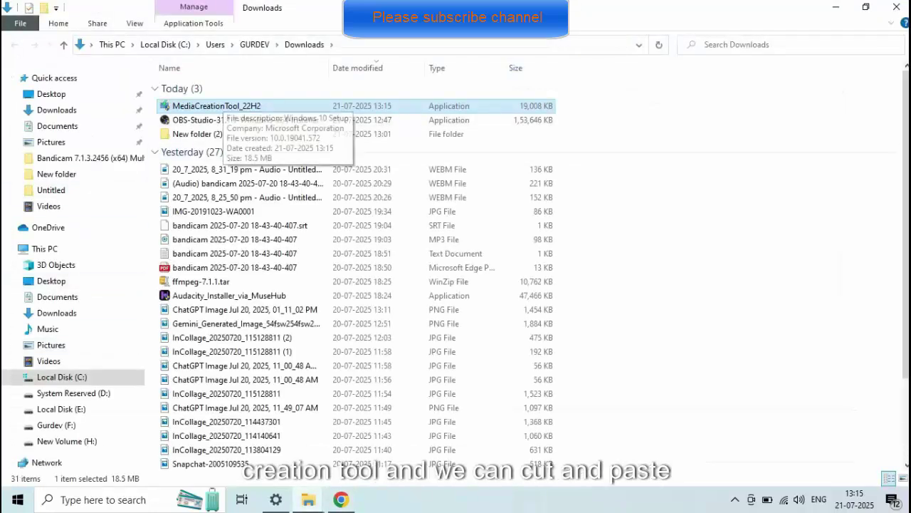
pyautogui.rightClick(217, 99)
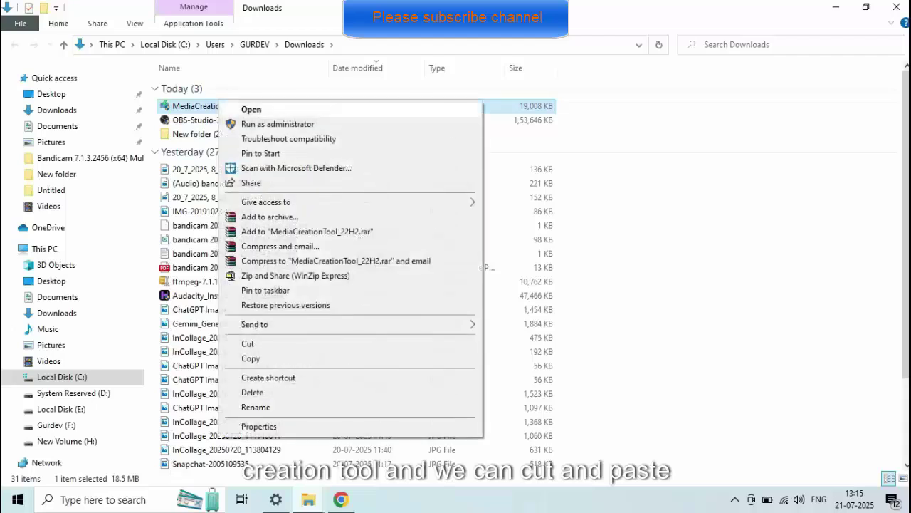
pyautogui.click(247, 343)
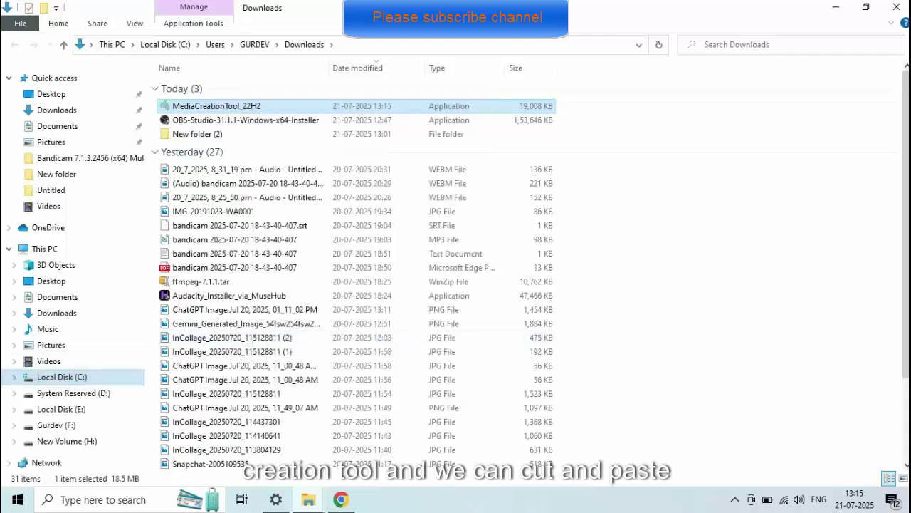
pyautogui.click(63, 377)
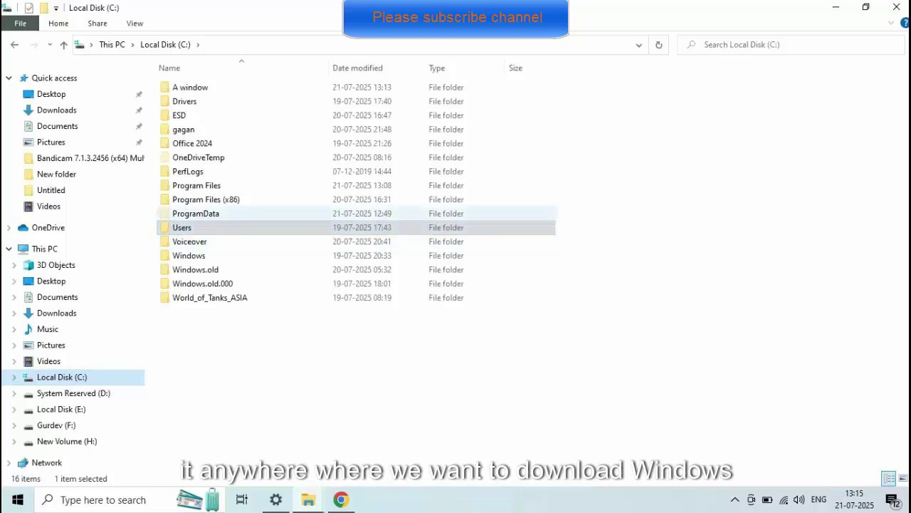
pyautogui.click(202, 87)
pyautogui.doubleClick(201, 87)
pyautogui.rightClick(230, 159)
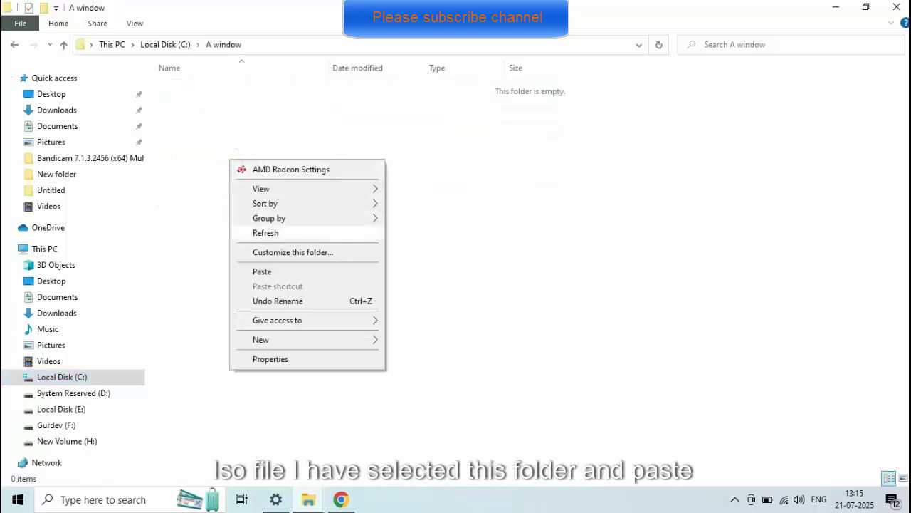
pyautogui.click(283, 273)
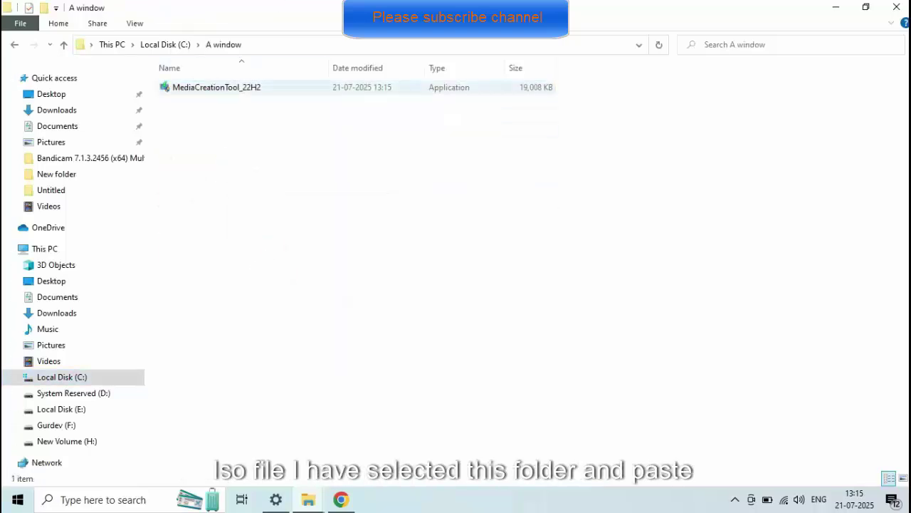
# Run MediaCreationTool_22H2 from the "A window" folder and accept the license terms in Windows 10 Setup
pyautogui.rightClick(237, 86)
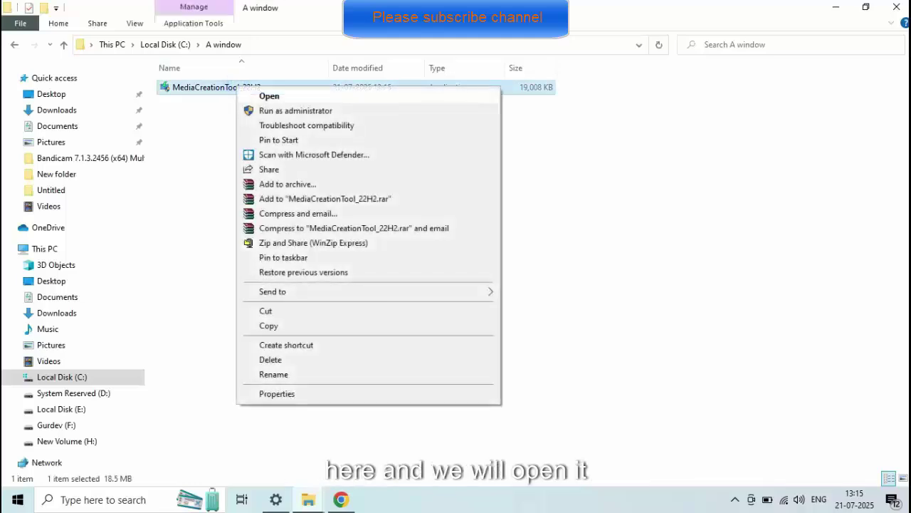
pyautogui.click(277, 97)
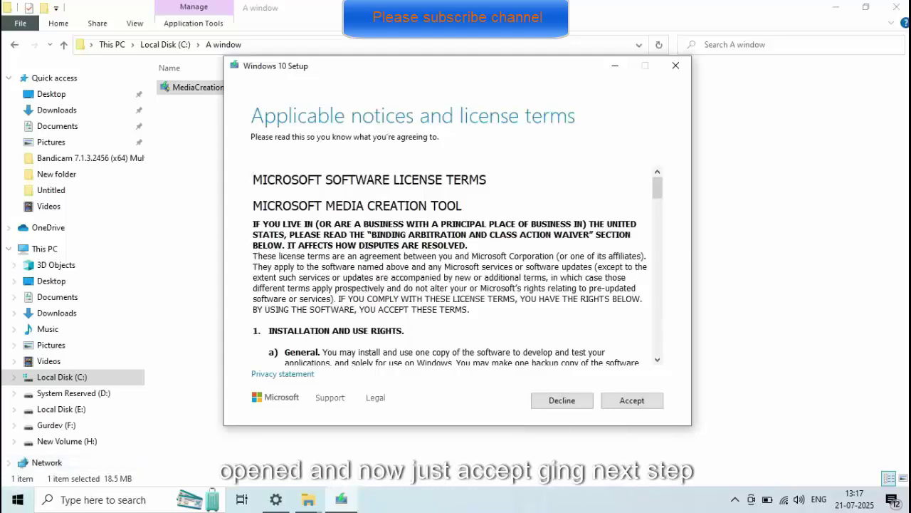
pyautogui.scroll(-20, 450, 271)
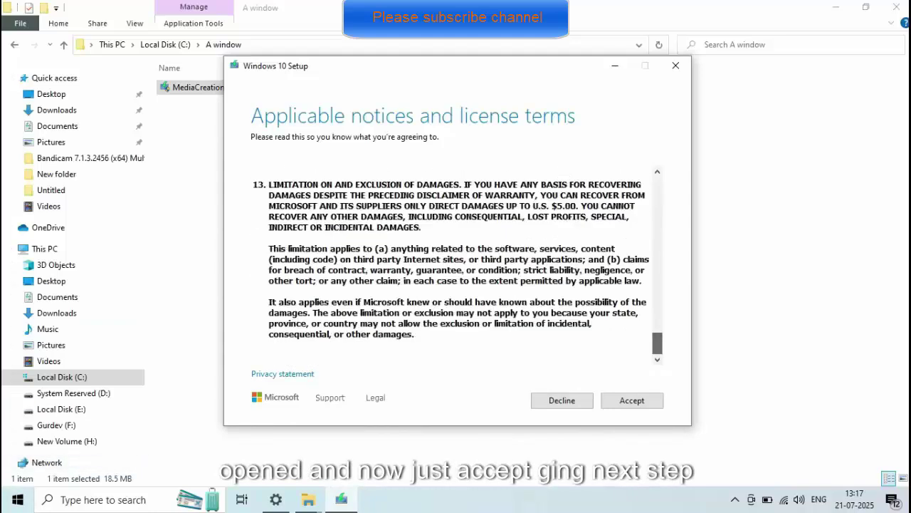
pyautogui.press('Return')
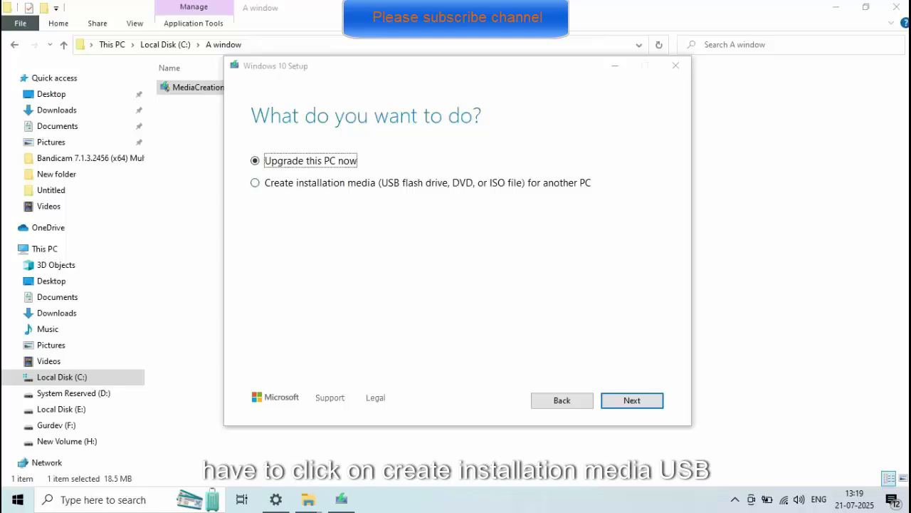
# Choose to create installation media for another PC and accept the recommended language, edition and architecture
pyautogui.click(255, 183)
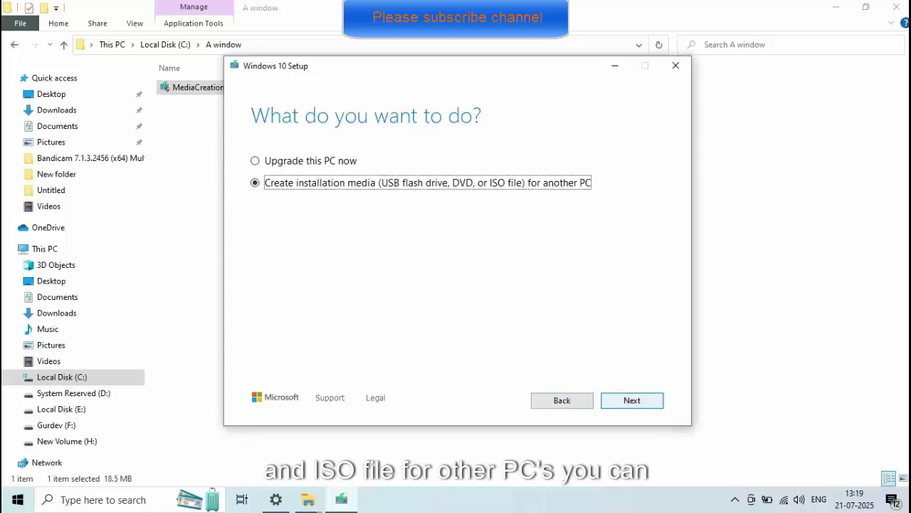
pyautogui.click(632, 400)
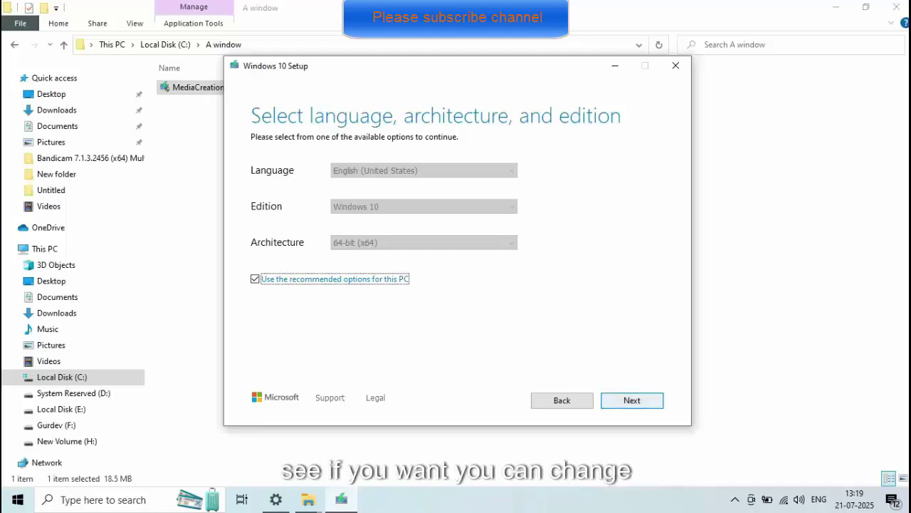
pyautogui.press('Return')
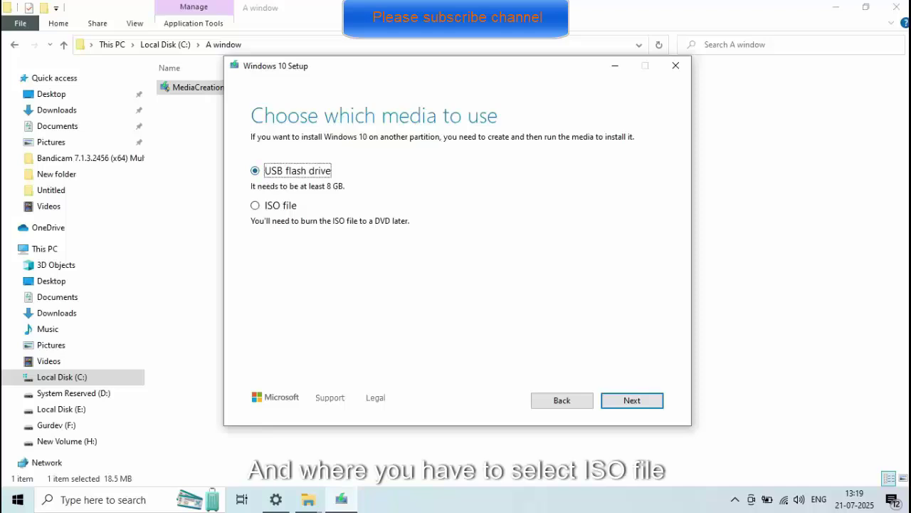
# Select ISO file as the media and save it as "Windows" in the "A window" folder on Local Disk (C:)
pyautogui.click(255, 205)
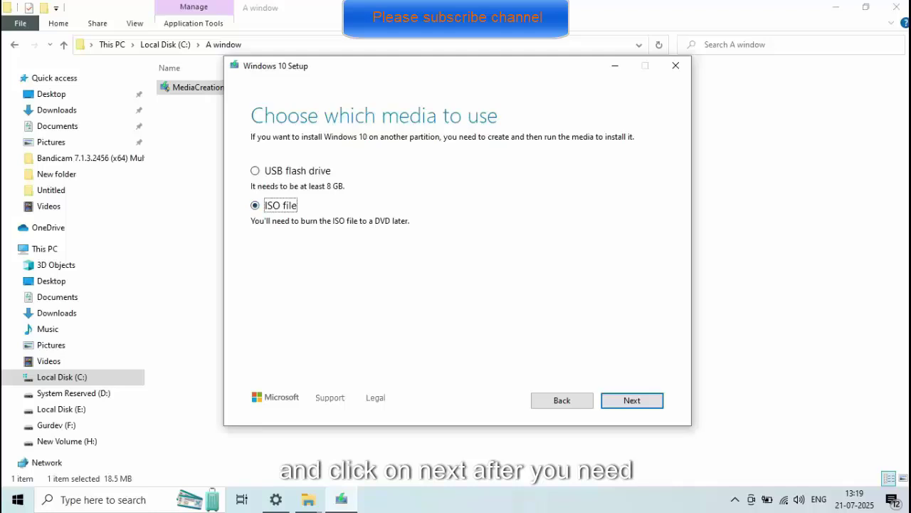
pyautogui.click(632, 400)
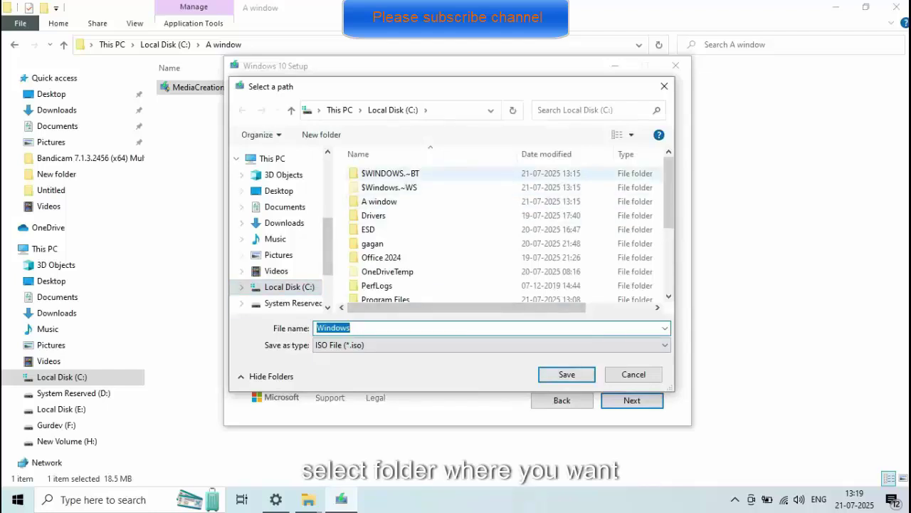
pyautogui.doubleClick(380, 201)
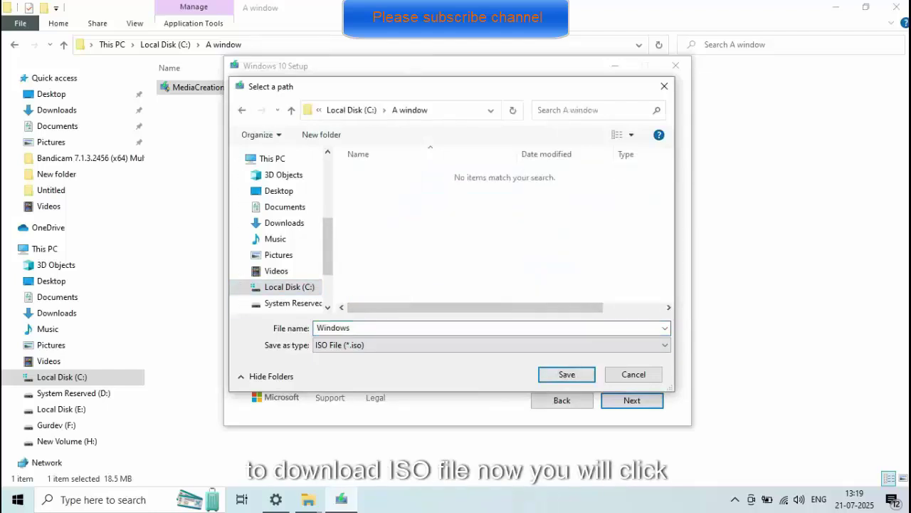
pyautogui.press('Tab')
pyautogui.press('Return')
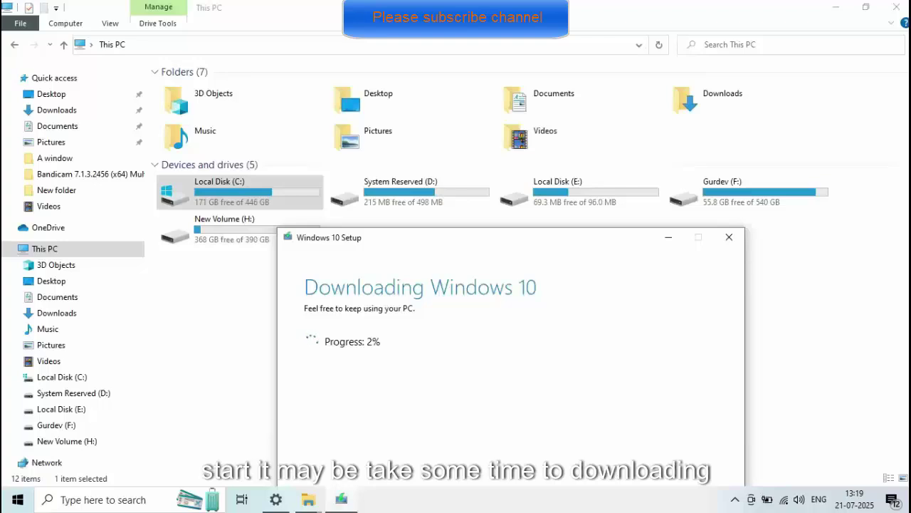
pyautogui.moveTo(563, 242); pyautogui.dragTo(584, 141)
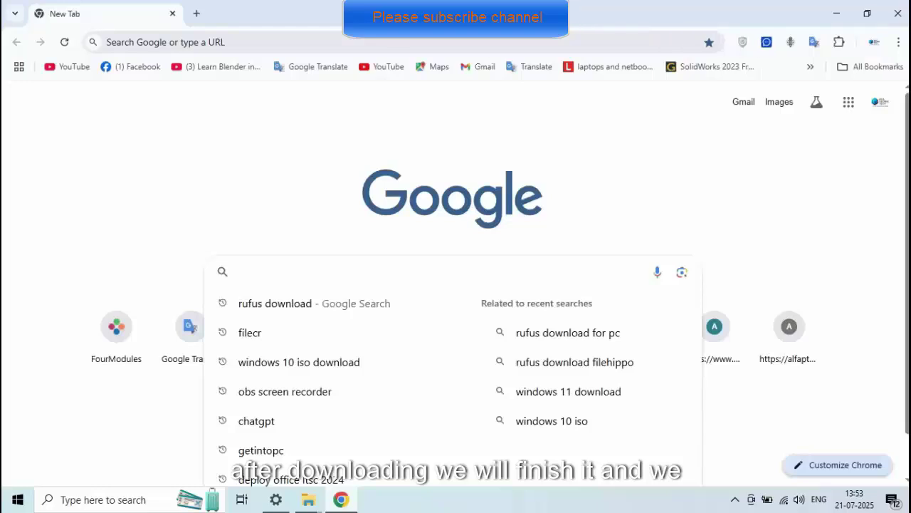
# Switch to Chrome, search Google for "rufus" and open the official rufus.ie website
pyautogui.write('rufus download')
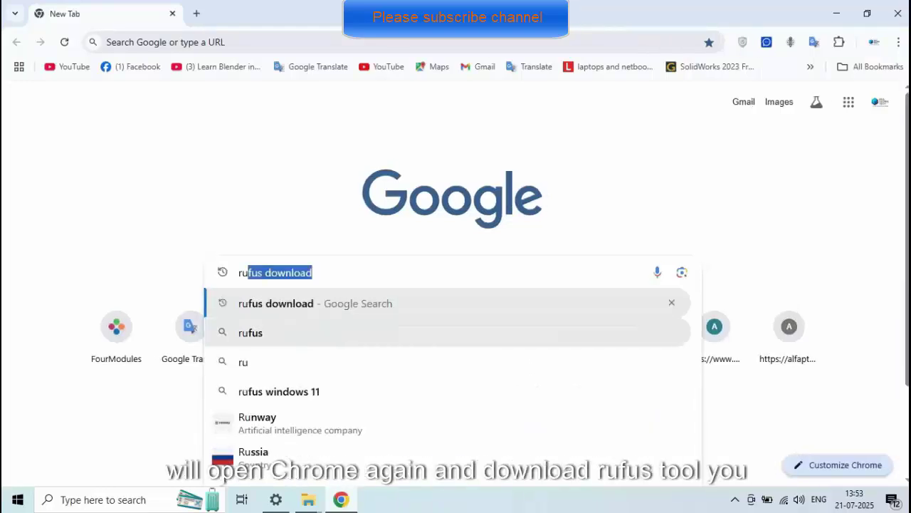
pyautogui.click(250, 332)
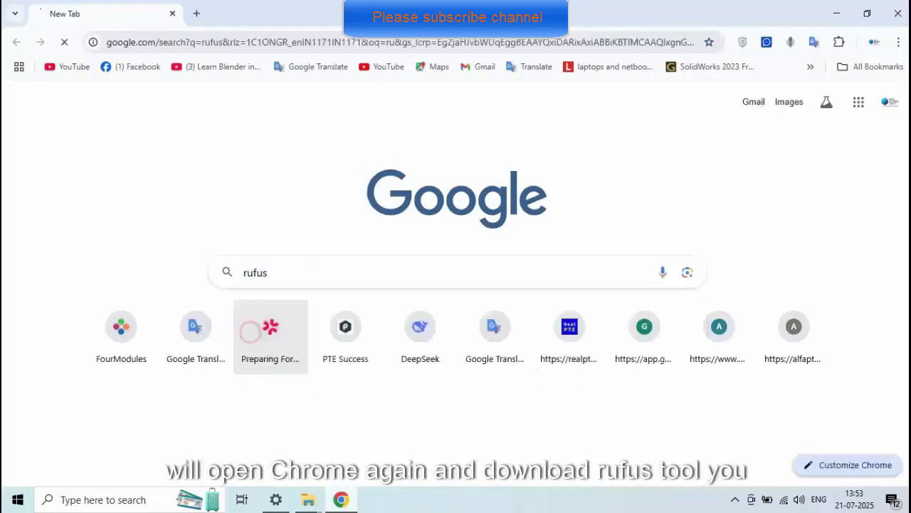
pyautogui.scroll(-5, 165, 226)
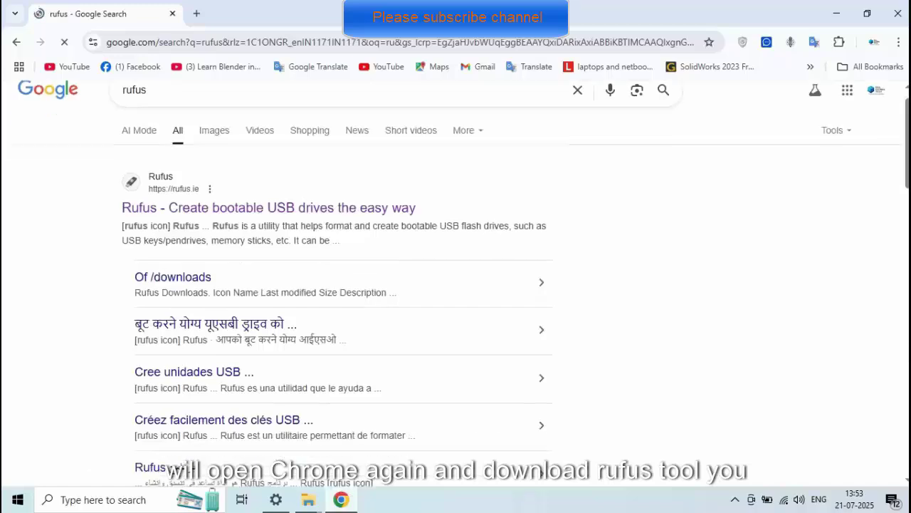
pyautogui.scroll(-2, 165, 227)
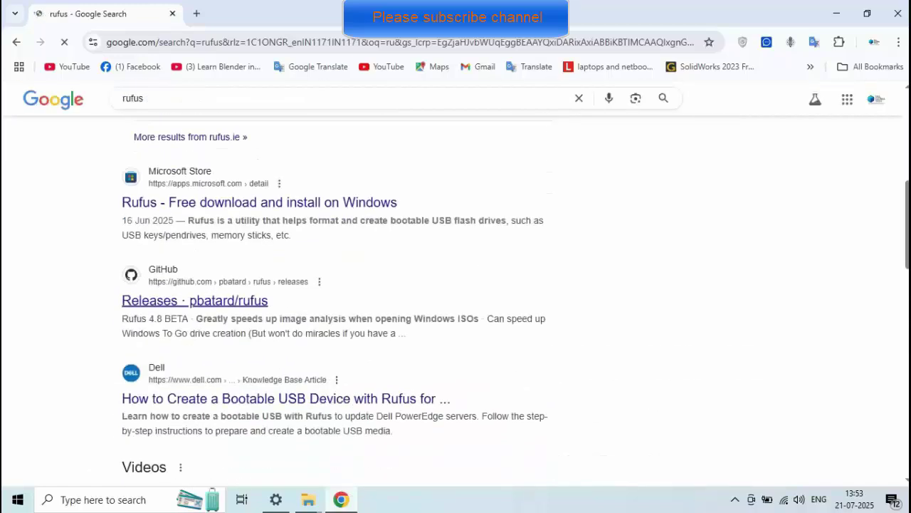
pyautogui.scroll(7, 178, 228)
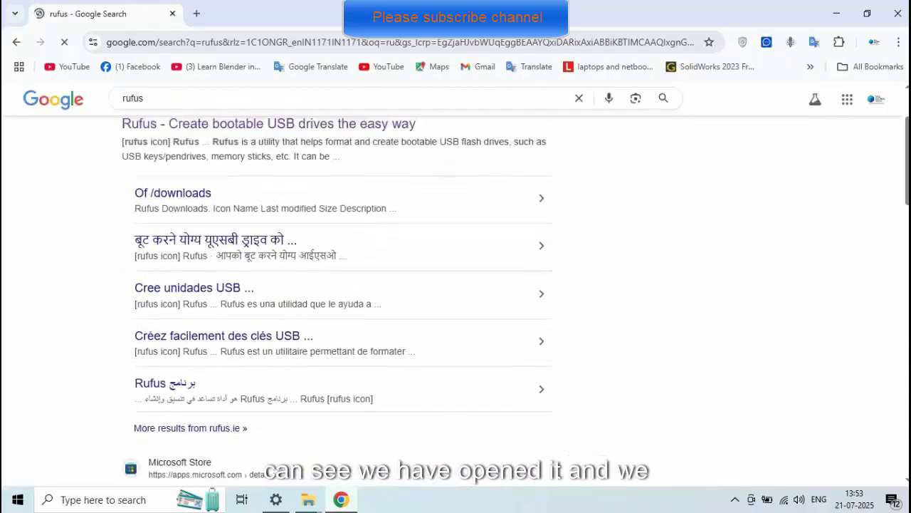
pyautogui.click(178, 232)
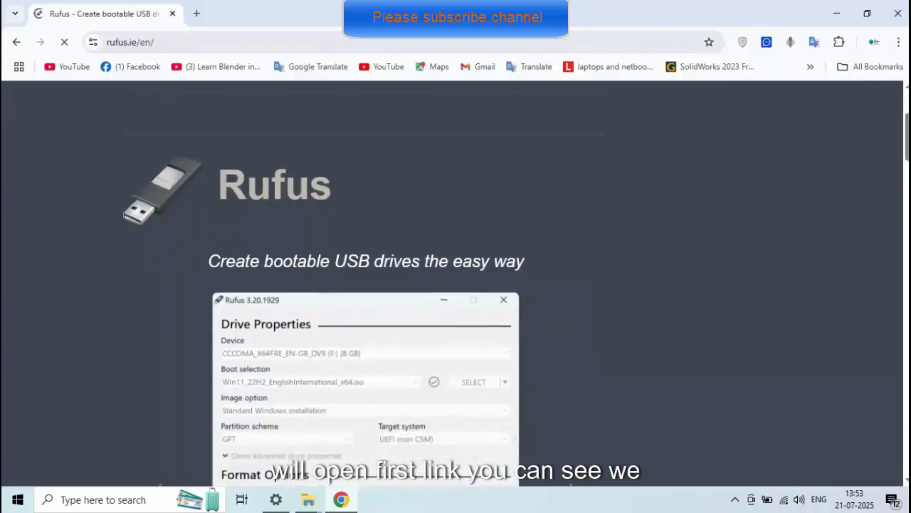
# Download the standard Windows x64 release rufus-4.9.exe, dismissing the ad, and show the downloaded file in its folder
pyautogui.scroll(-4, 455, 285)
pyautogui.scroll(-6, 456, 285)
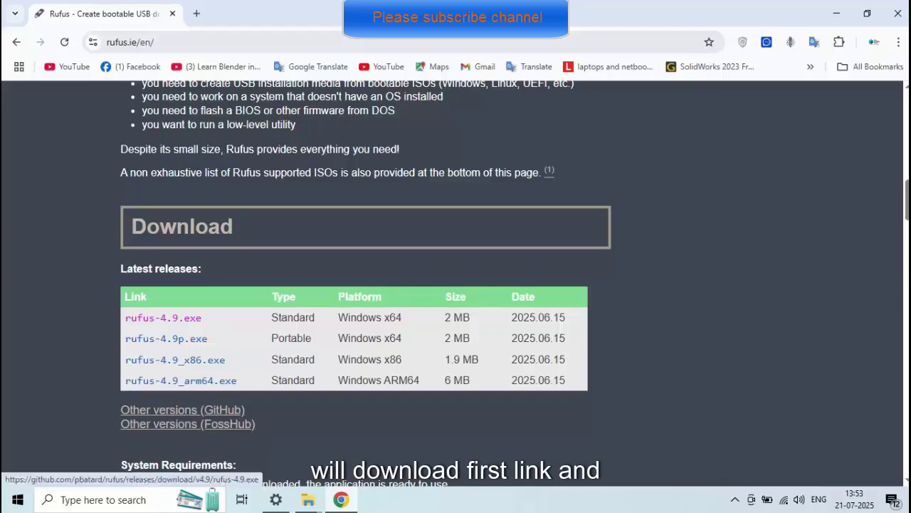
pyautogui.click(178, 318)
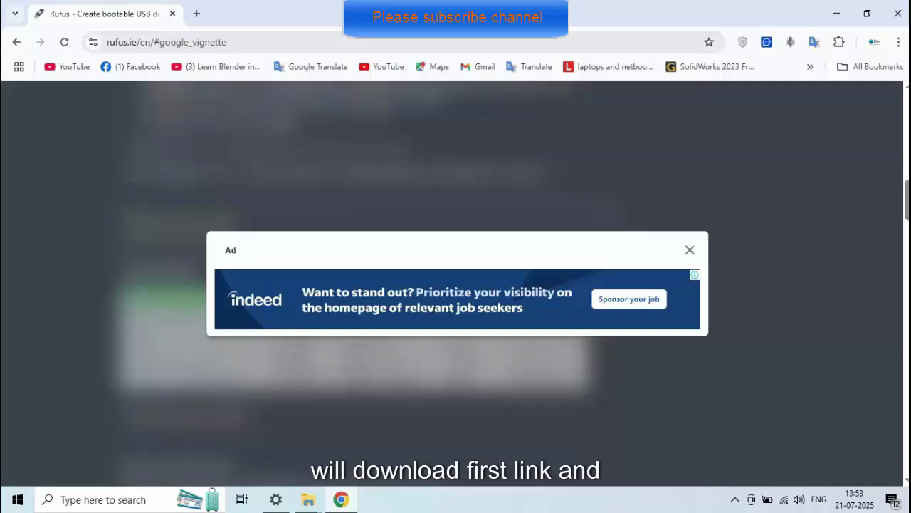
pyautogui.click(690, 250)
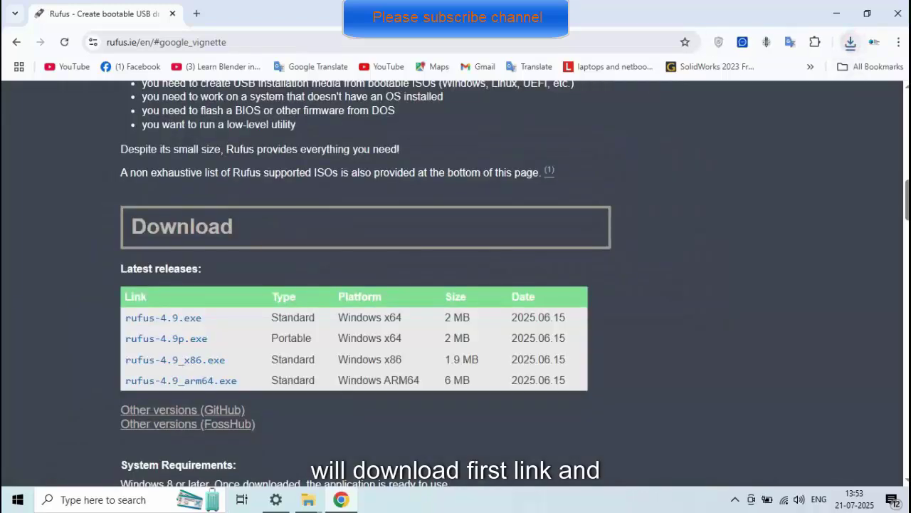
pyautogui.click(851, 42)
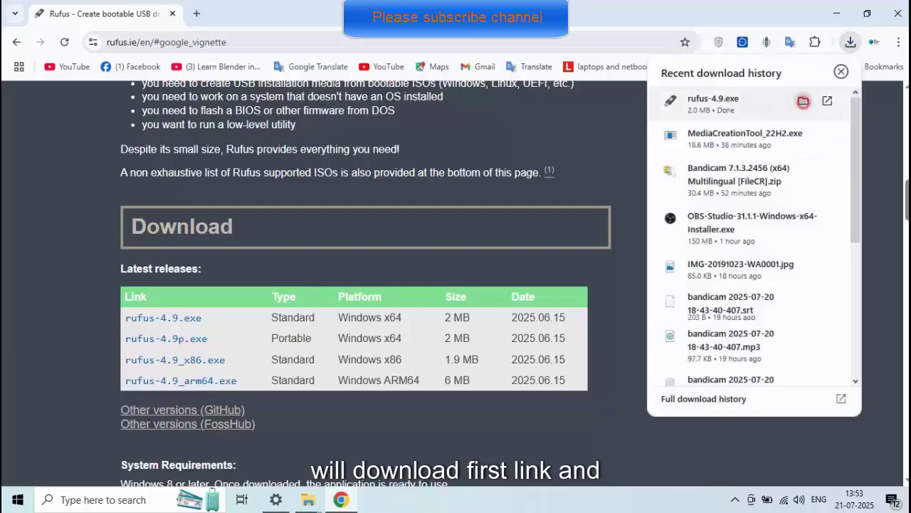
pyautogui.click(803, 101)
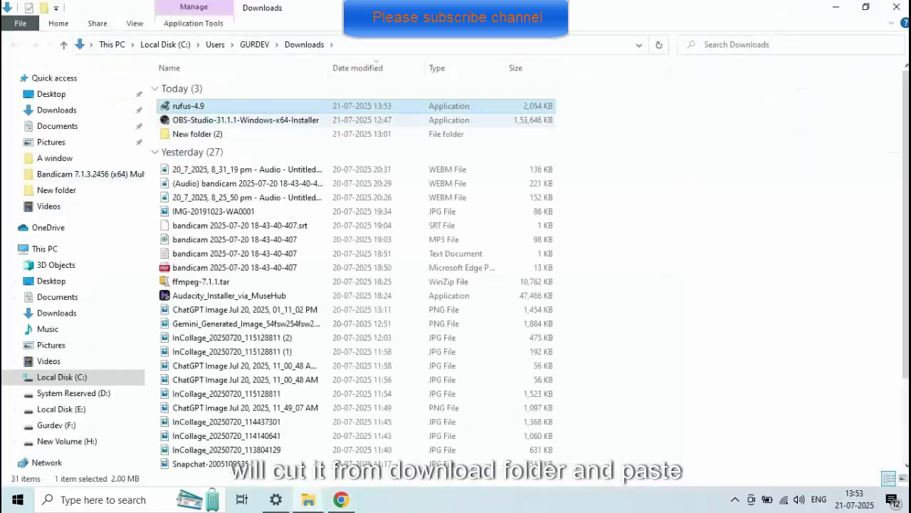
# Move rufus-4.9 from Downloads into the "A window" folder on Local Disk (C:) and refresh the folder
pyautogui.rightClick(184, 108)
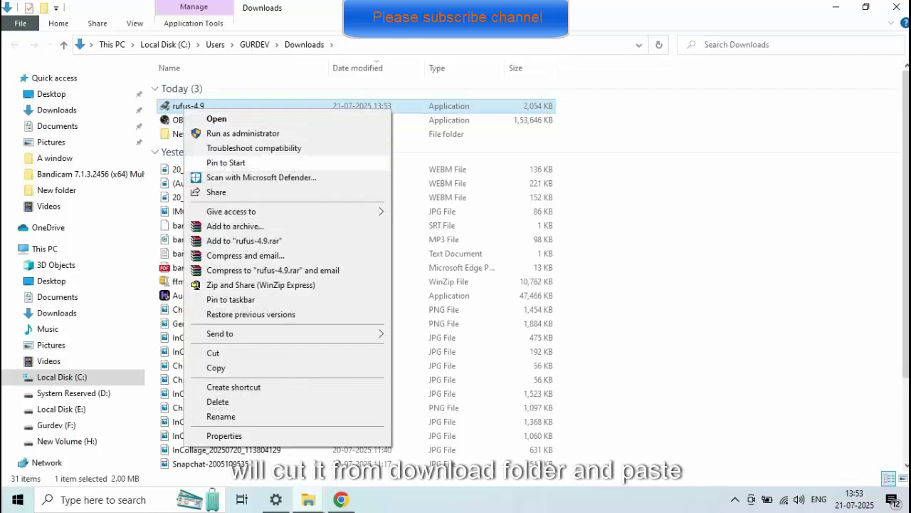
pyautogui.click(213, 352)
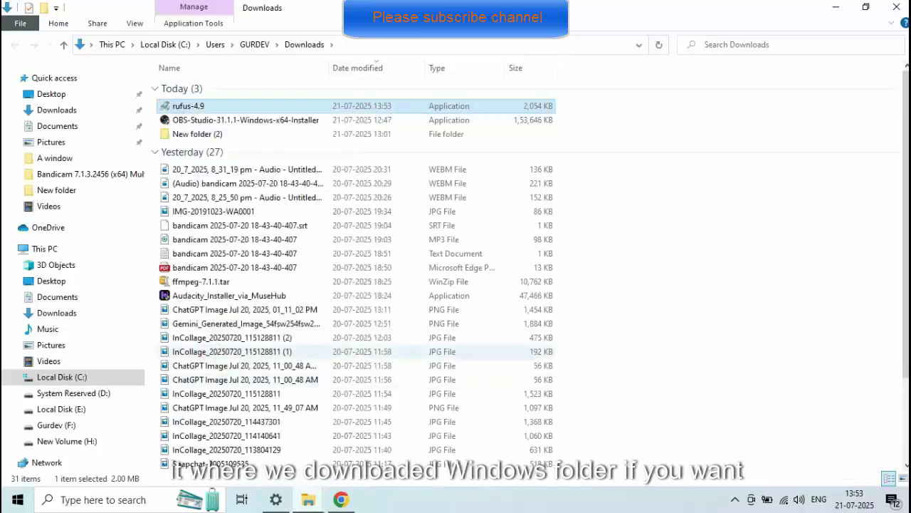
pyautogui.click(112, 376)
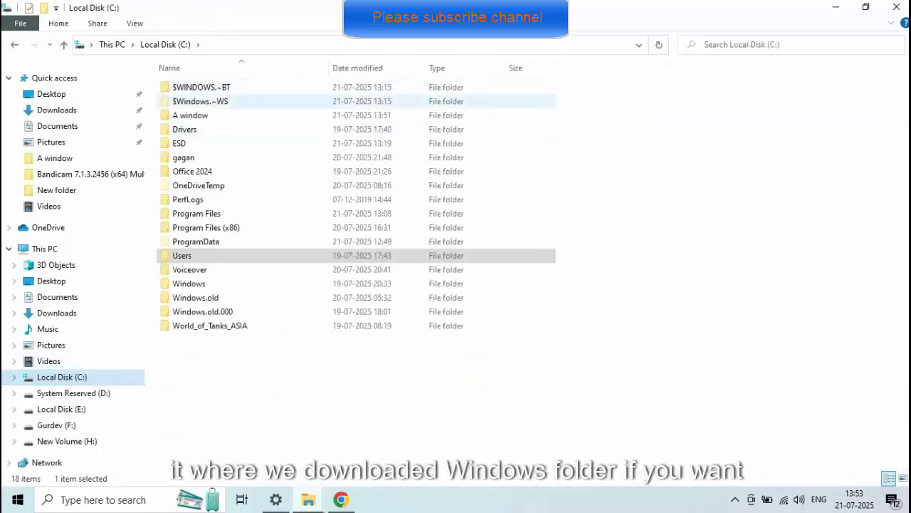
pyautogui.doubleClick(246, 116)
pyautogui.rightClick(269, 161)
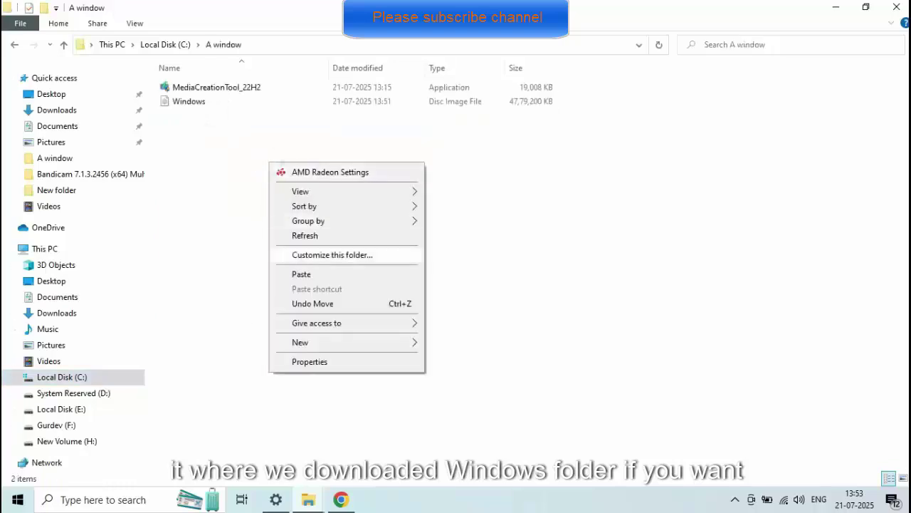
pyautogui.click(326, 272)
pyautogui.click(322, 233)
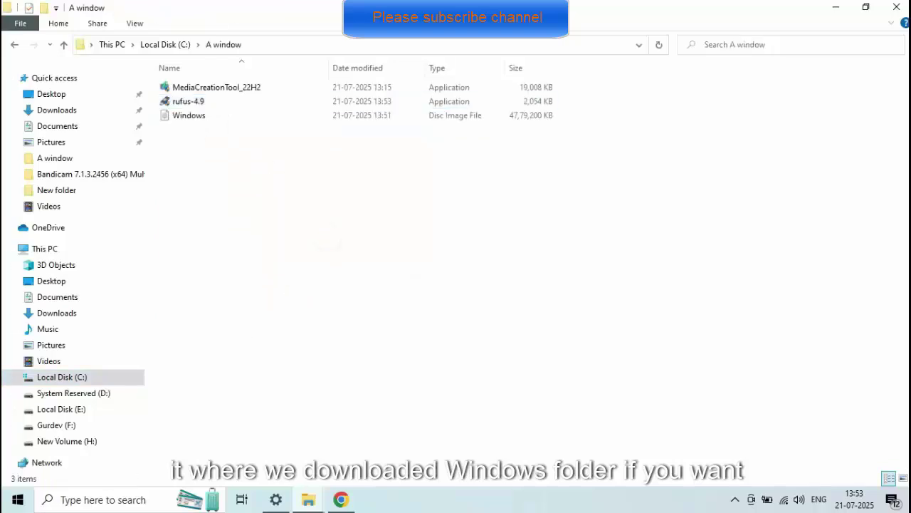
pyautogui.rightClick(292, 199)
pyautogui.click(345, 272)
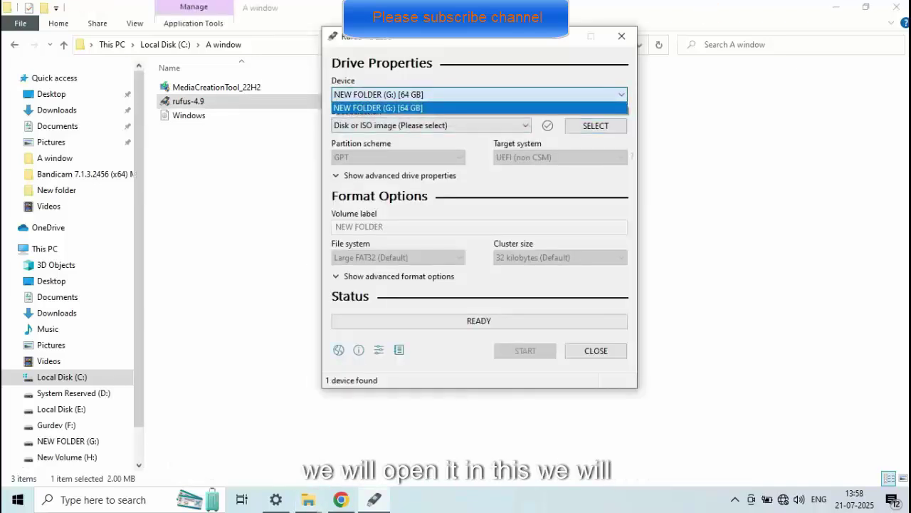
# In Rufus, choose the 64 GB USB drive (G:) as the device and load the Windows disc image from the "A window" folder
pyautogui.click(378, 107)
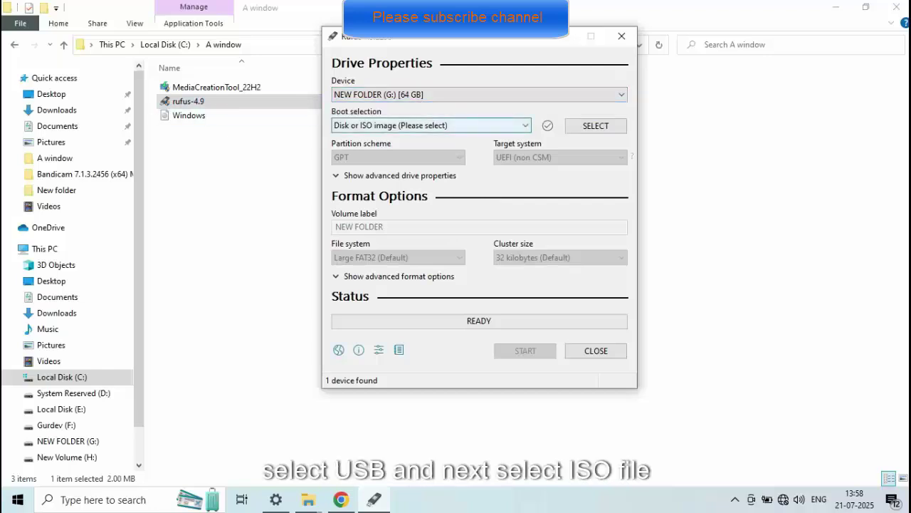
pyautogui.click(596, 126)
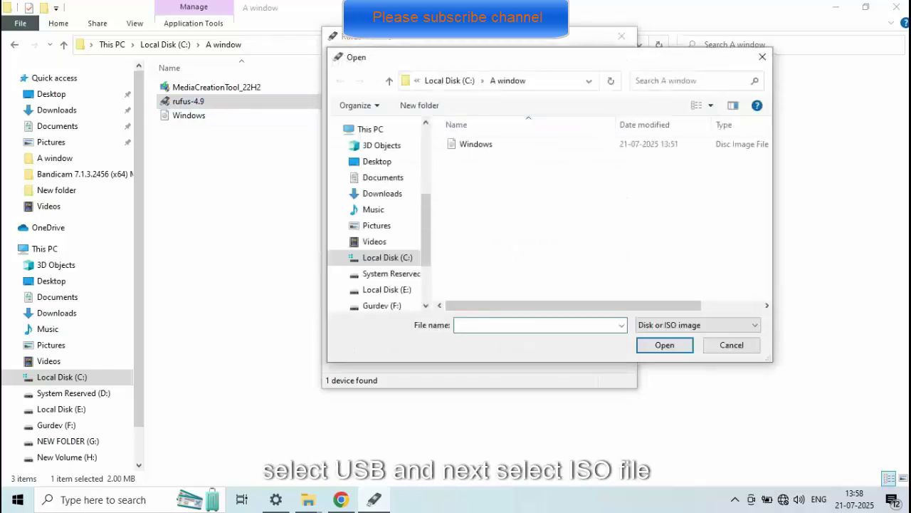
pyautogui.hotkey('alt', 'Up')
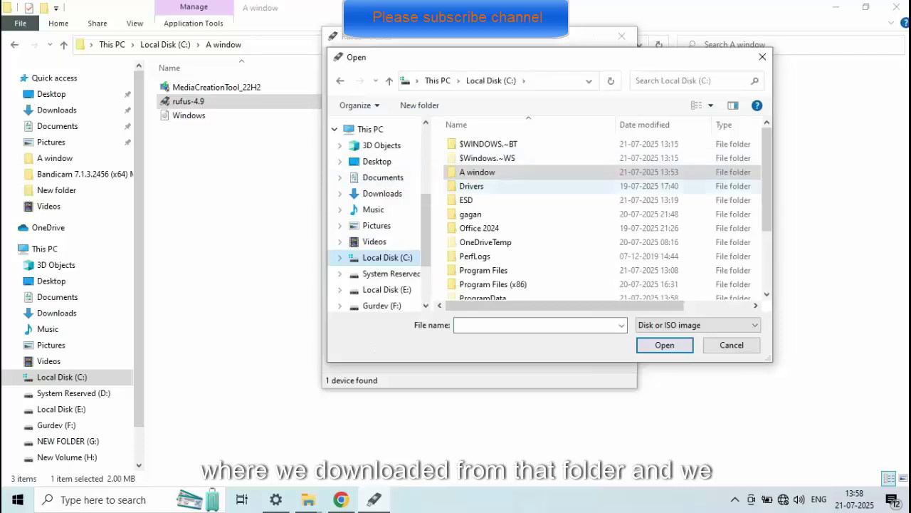
pyautogui.press('Return')
pyautogui.press('Down')
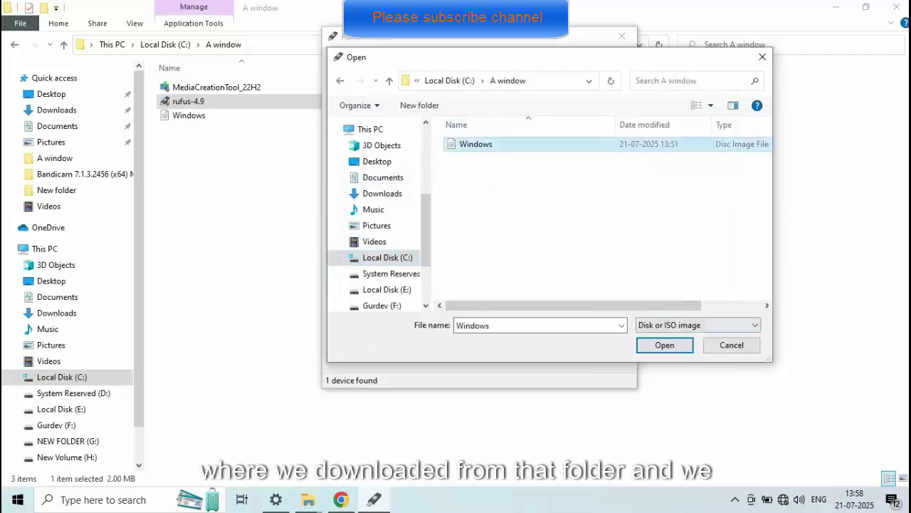
pyautogui.press('Return')
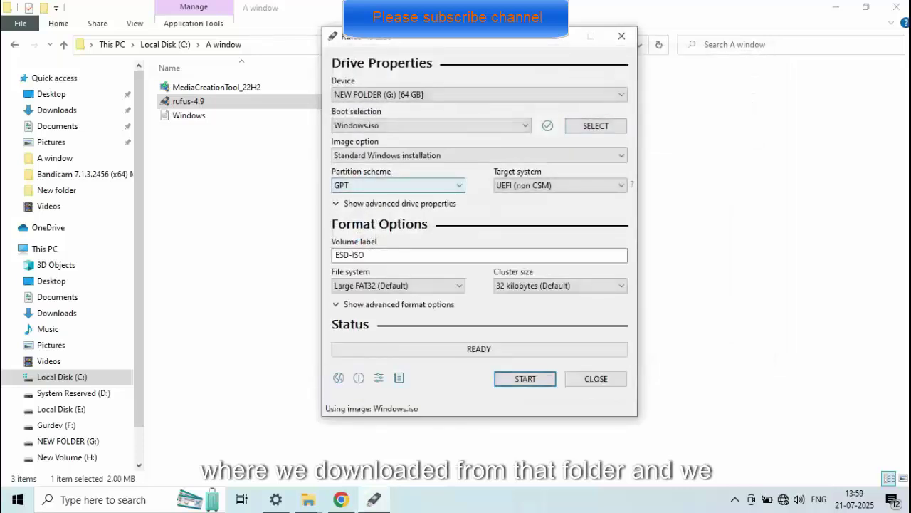
# Check the image options, keep Standard Windows installation, and start writing the USB drive with the default settings
pyautogui.hotkey('shift', 'Tab')
pyautogui.hotkey('alt', 'Down')
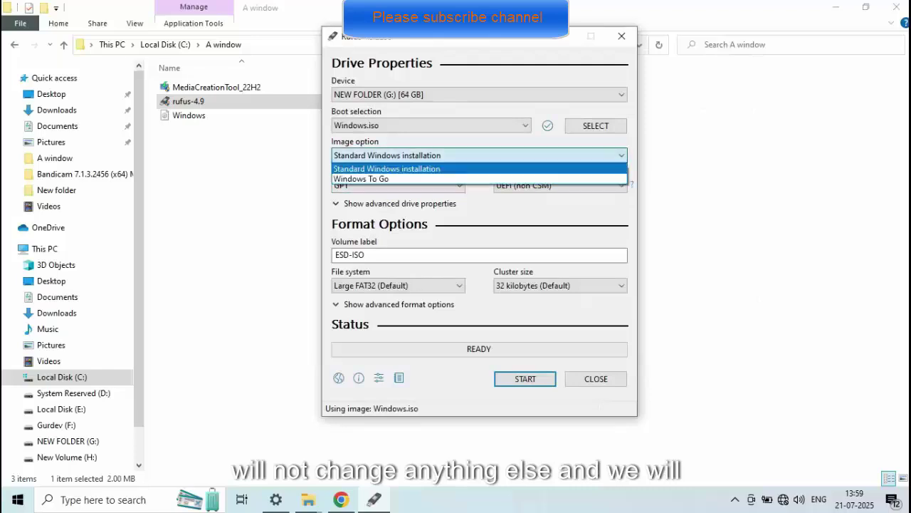
pyautogui.press('Escape')
pyautogui.press('Tab')
pyautogui.press('Tab')
pyautogui.press('Tab')
pyautogui.press('Tab')
pyautogui.press('Tab')
pyautogui.press('Tab')
pyautogui.press('Tab')
pyautogui.press('Tab')
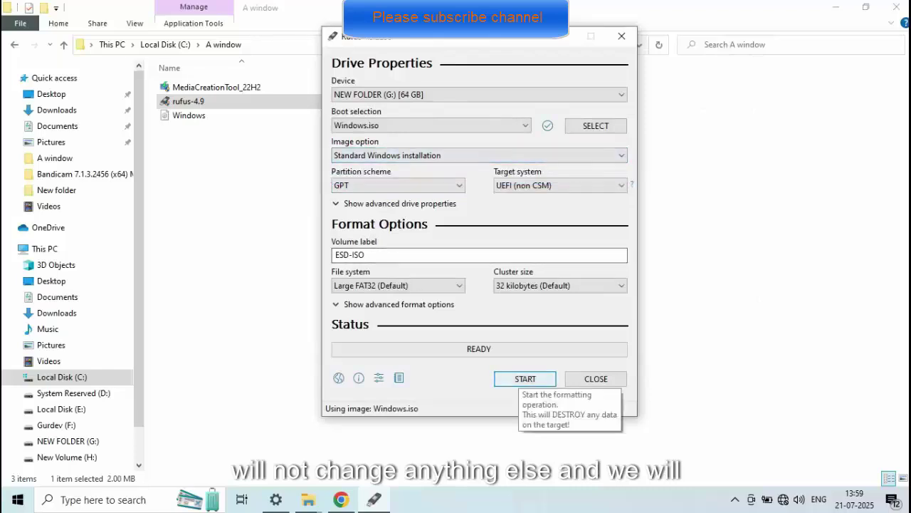
pyautogui.press('Return')
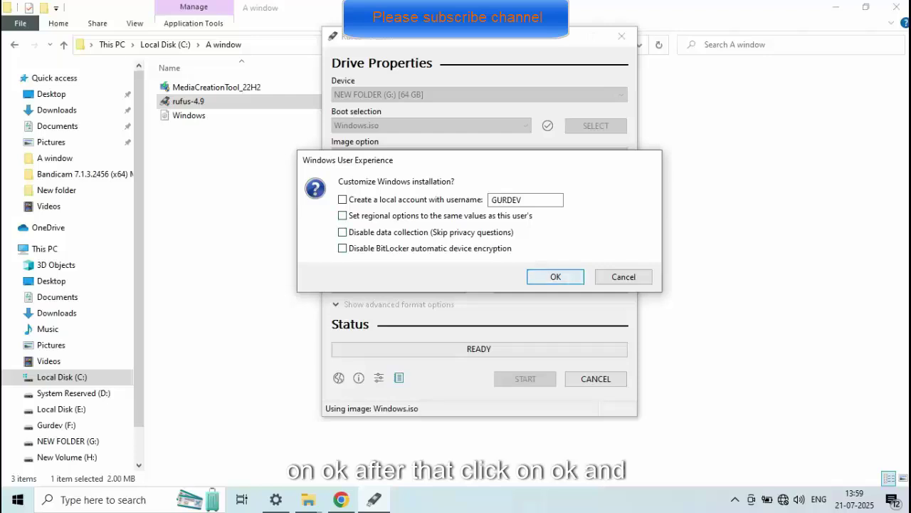
# Accept the Windows User Experience options with no customizations and confirm erasing all data on the USB drive
pyautogui.click(564, 277)
pyautogui.click(509, 334)
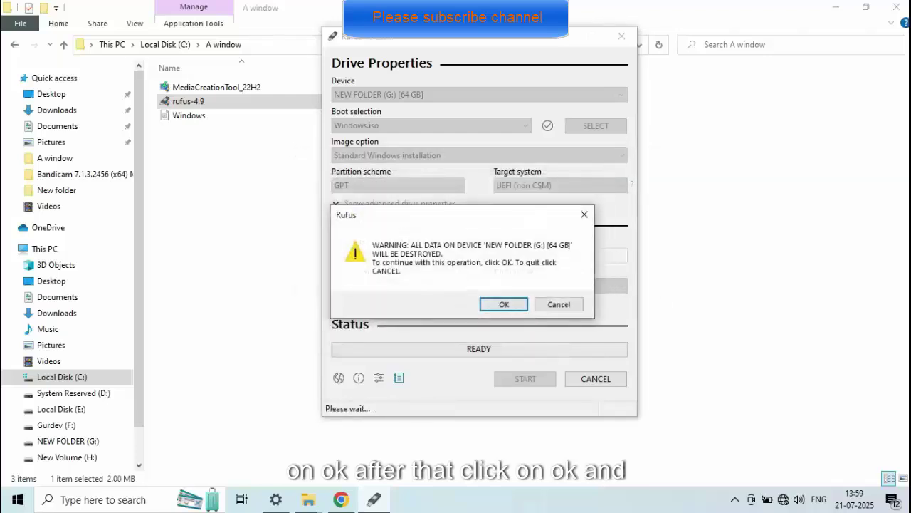
pyautogui.press('Return')
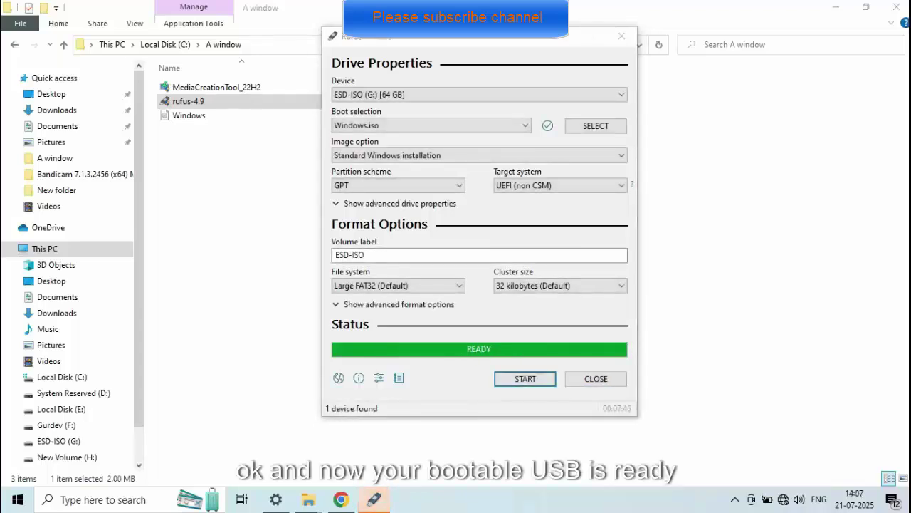
# Close Rufus and refresh the "A window" folder in File Explorer
pyautogui.click(583, 393)
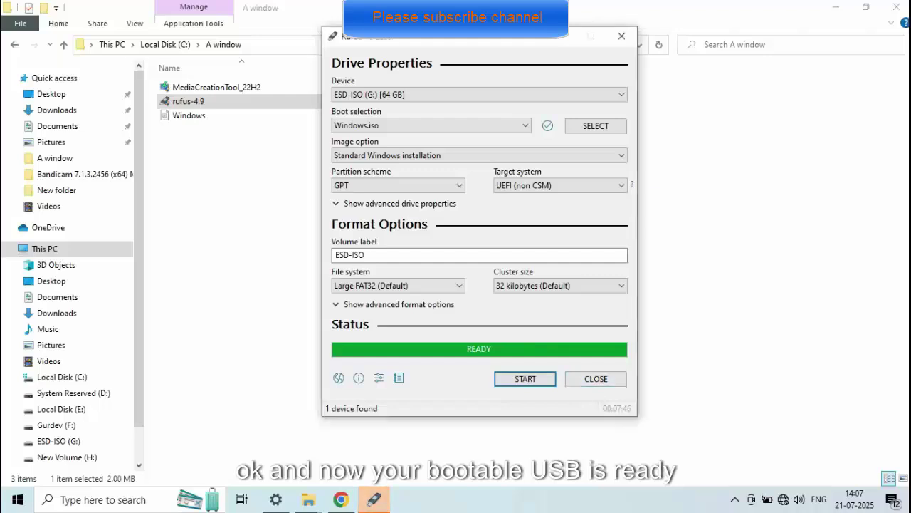
pyautogui.click(596, 378)
pyautogui.rightClick(258, 177)
pyautogui.click(307, 254)
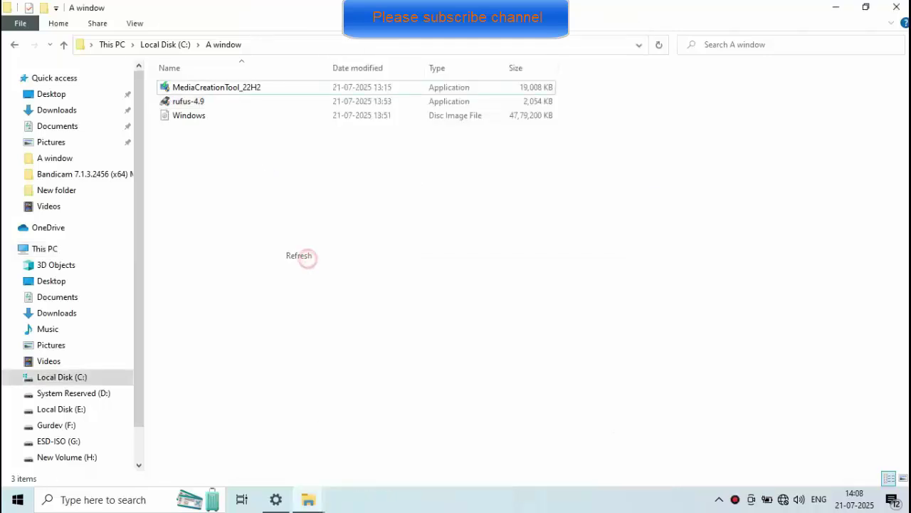
# Open the ESD-ISO (G:) drive from This PC to examine its files, then return to the drive overview and refresh it
pyautogui.click(40, 249)
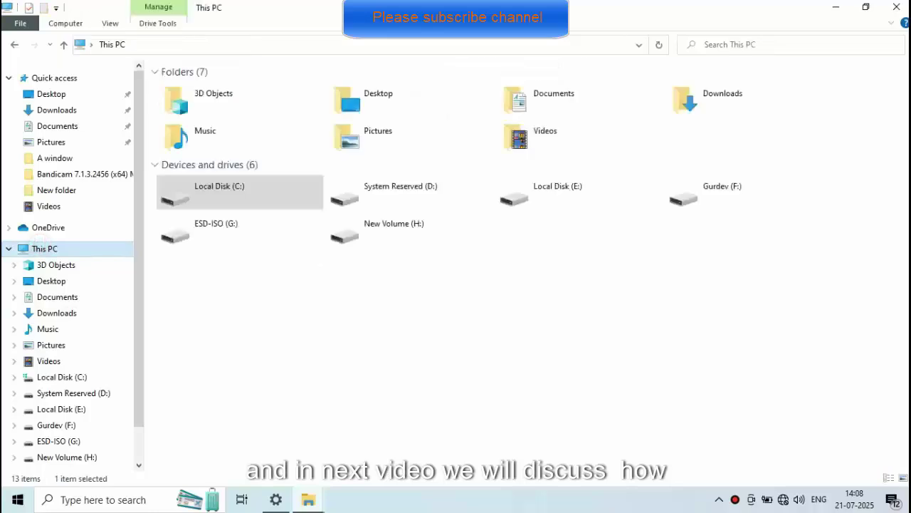
pyautogui.click(237, 230)
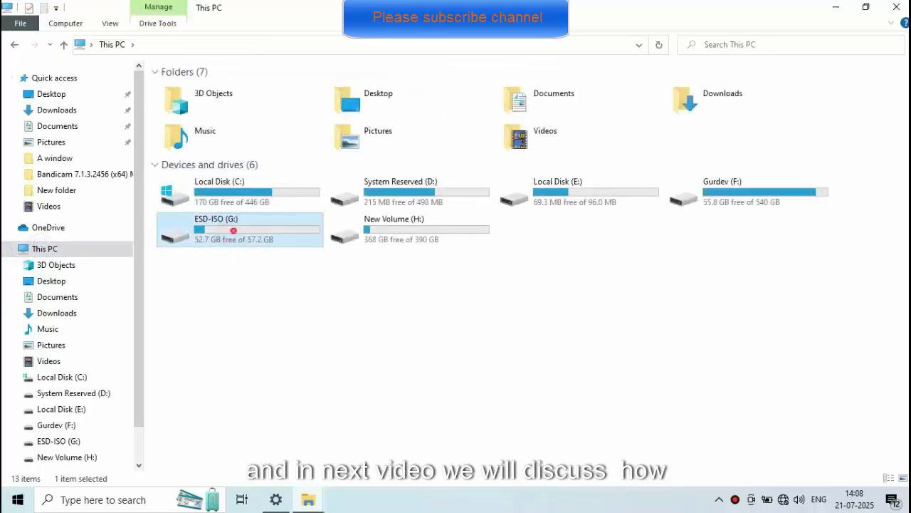
pyautogui.doubleClick(236, 230)
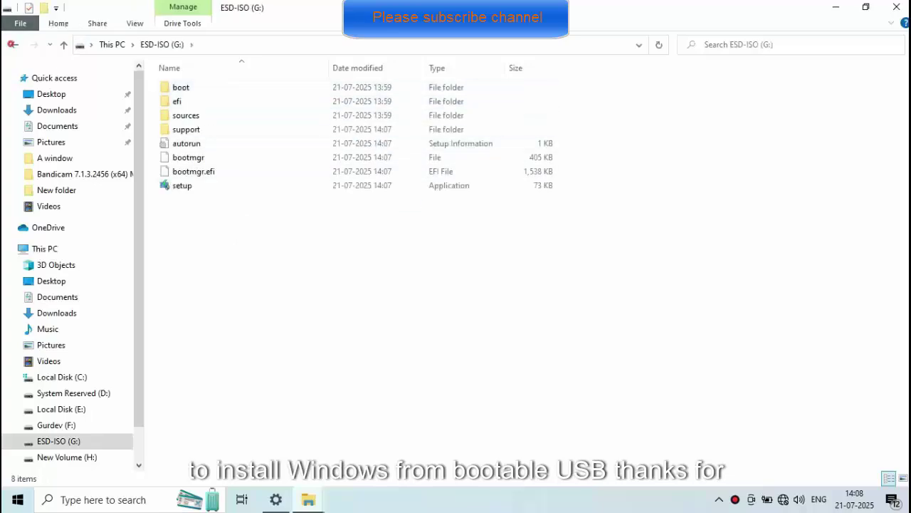
pyautogui.hotkey('alt', 'Left')
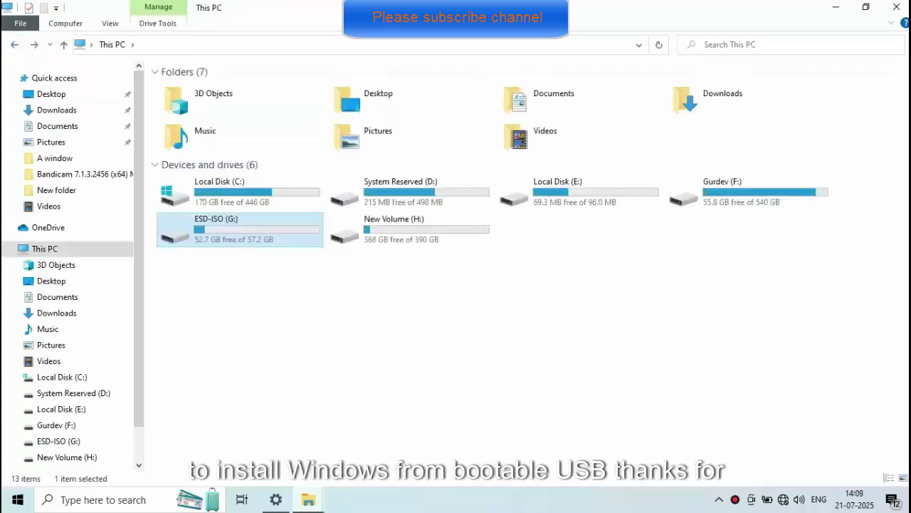
pyautogui.rightClick(216, 271)
pyautogui.click(245, 335)
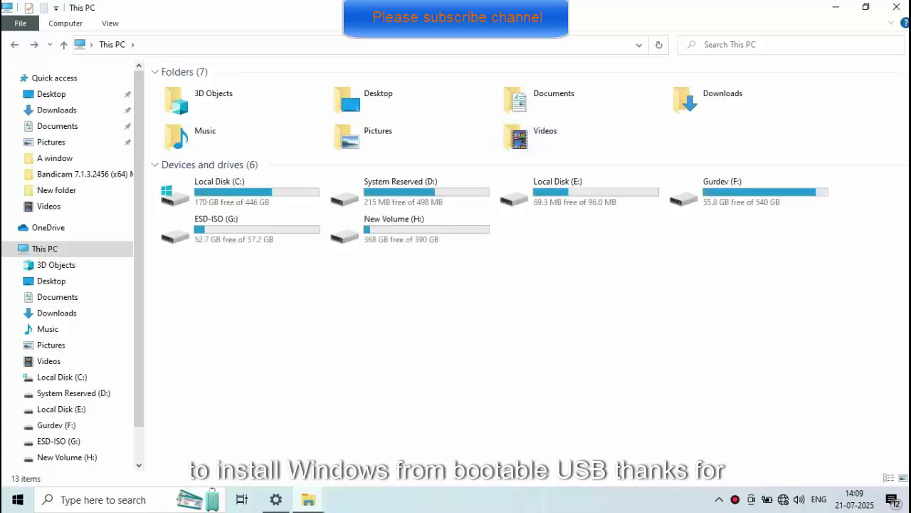